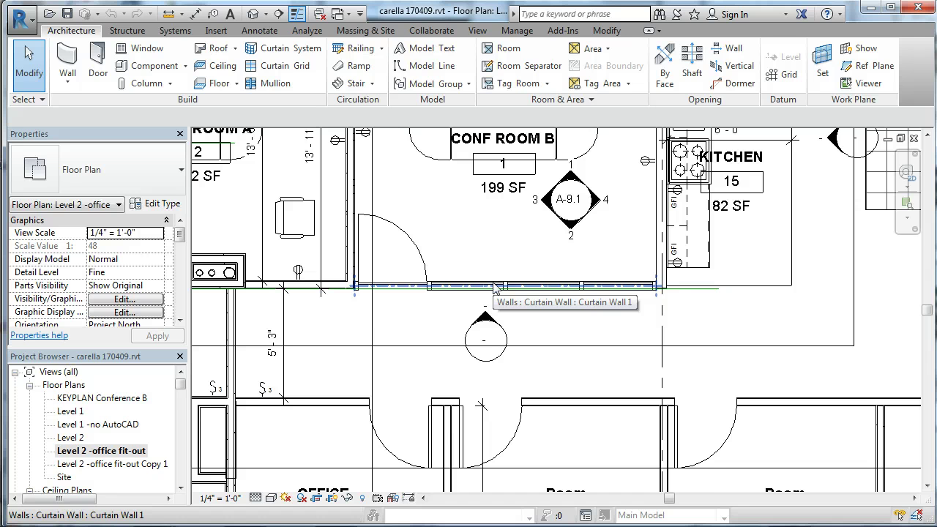
Step: Look at the wall in Elevation 1 - a, then return to the Level 2 floor plan
click(488, 335)
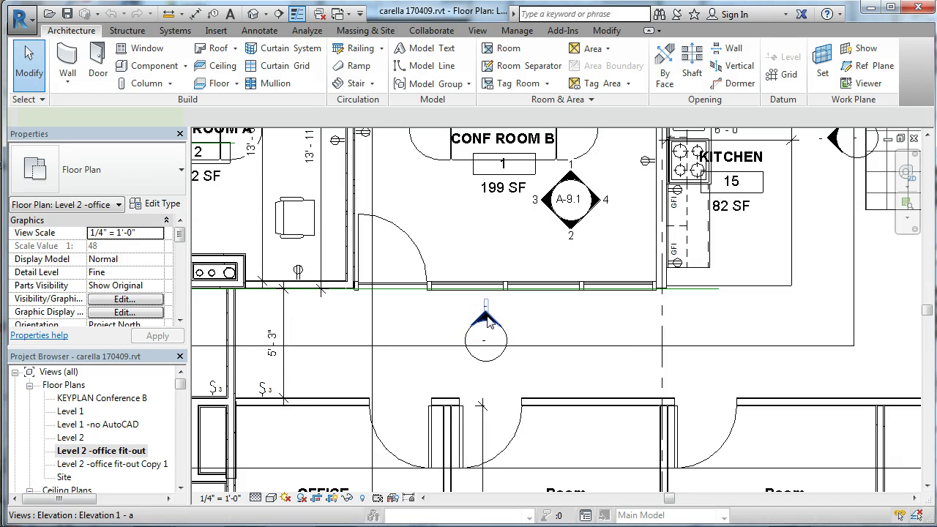
double_click(488, 319)
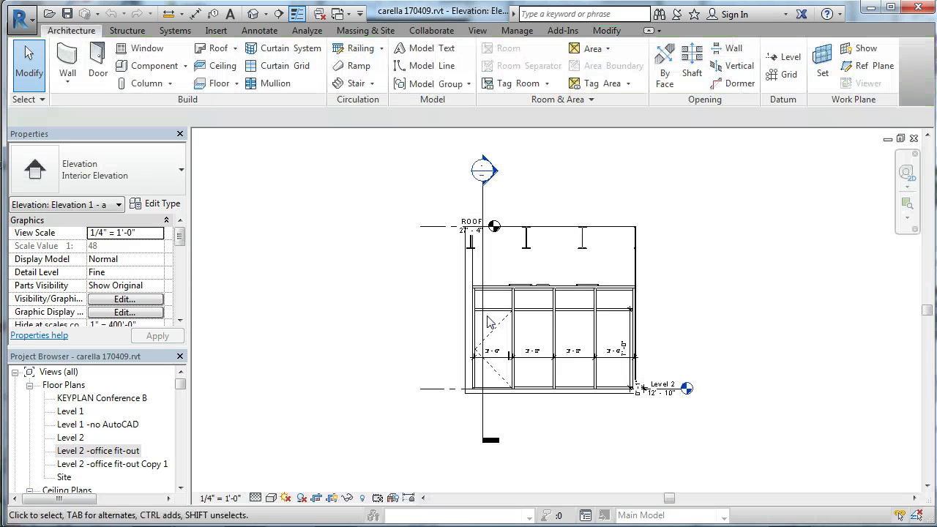
click(589, 333)
scroll(618, 333, up, 2)
scroll(618, 333, up, 1)
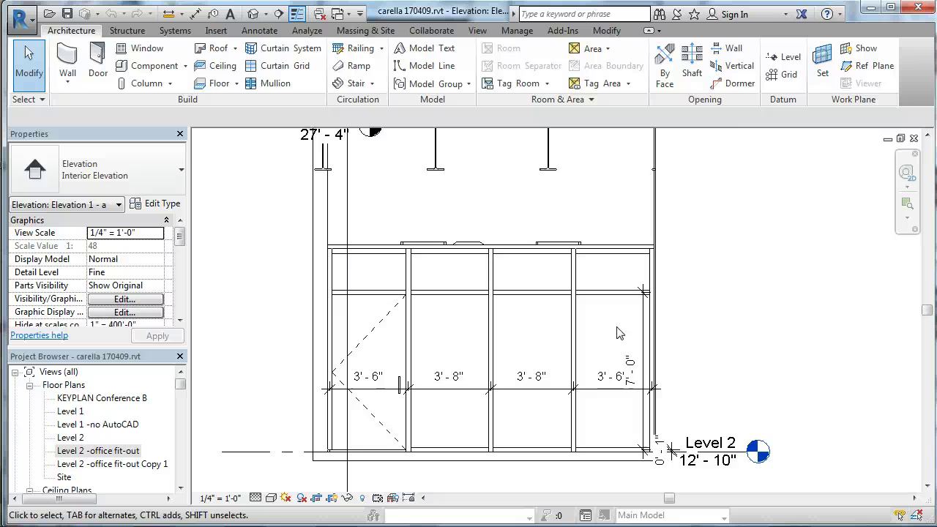
key(ctrl+Tab)
Step: Delete the curtain wall below Conf Room B and accept the 930 SF merged-room warning
click(564, 286)
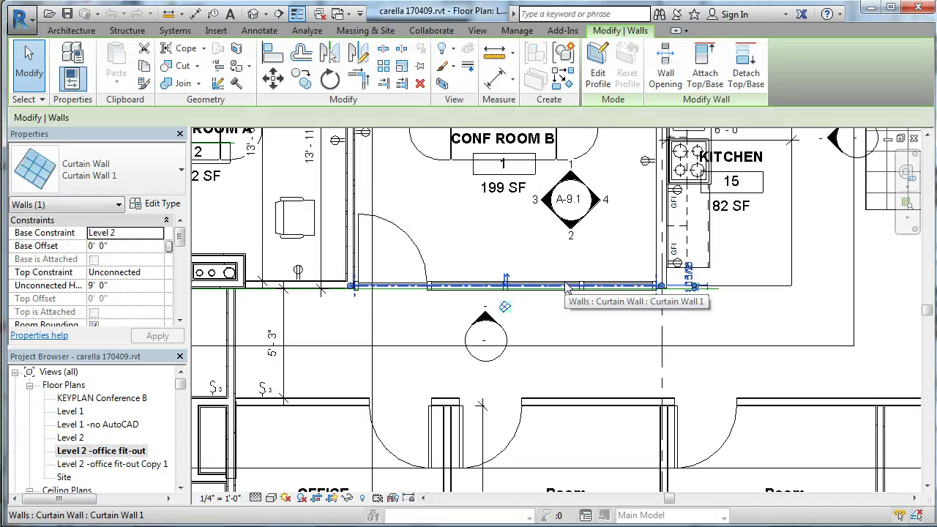
key(Delete)
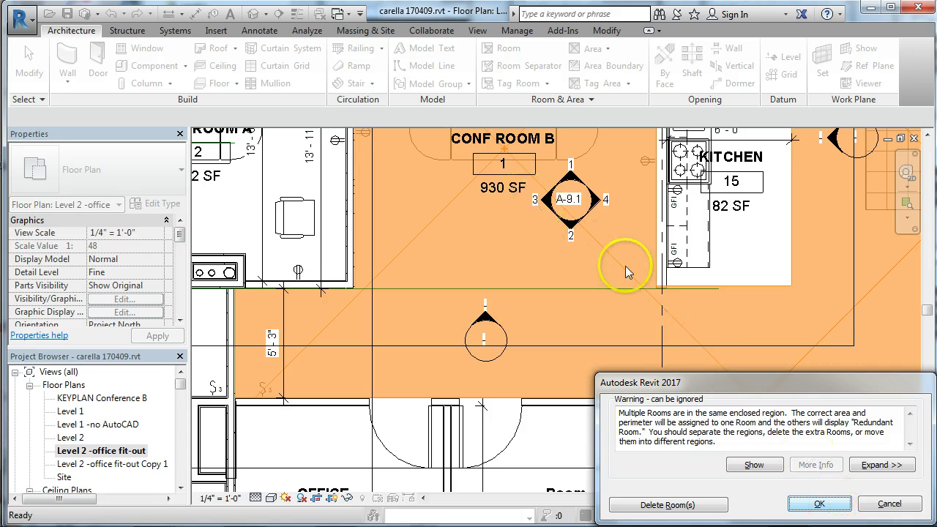
click(819, 504)
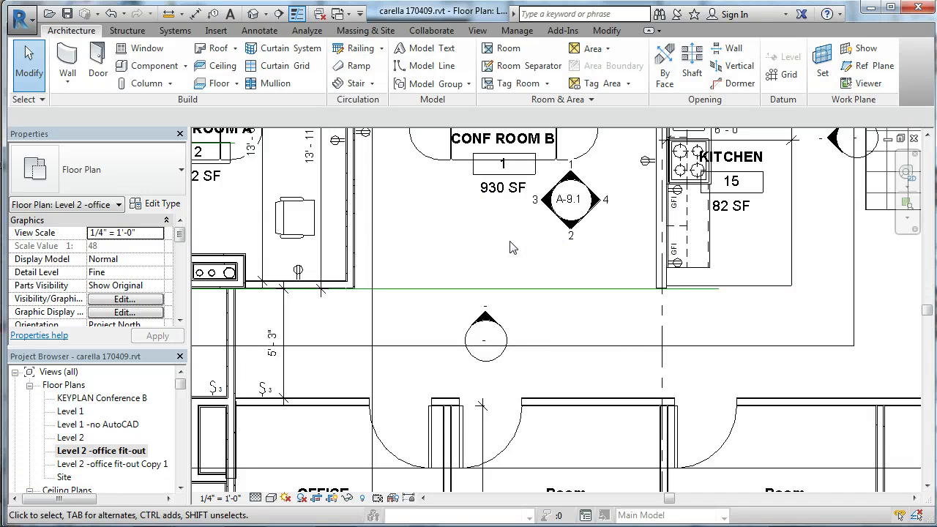
Step: Start an architectural wall with the Curtain Wall 1 type chosen in Properties
click(313, 73)
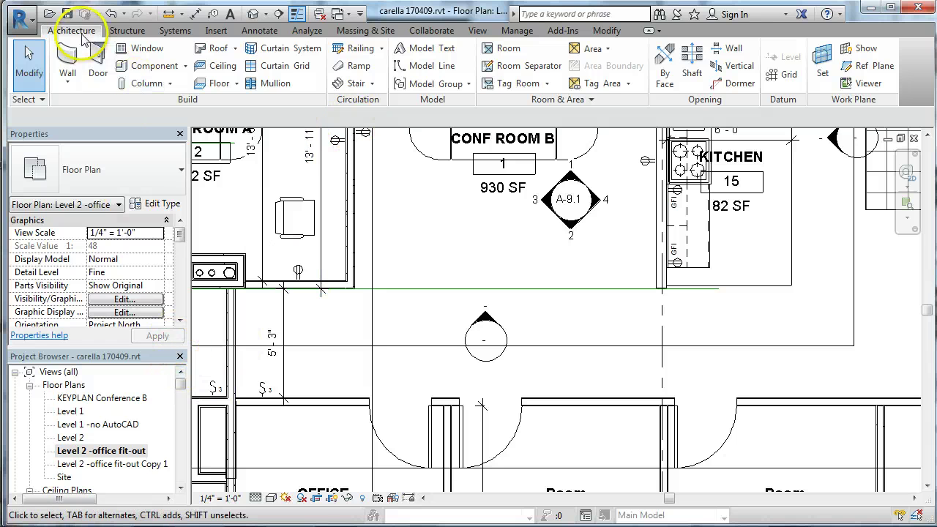
click(71, 83)
click(89, 106)
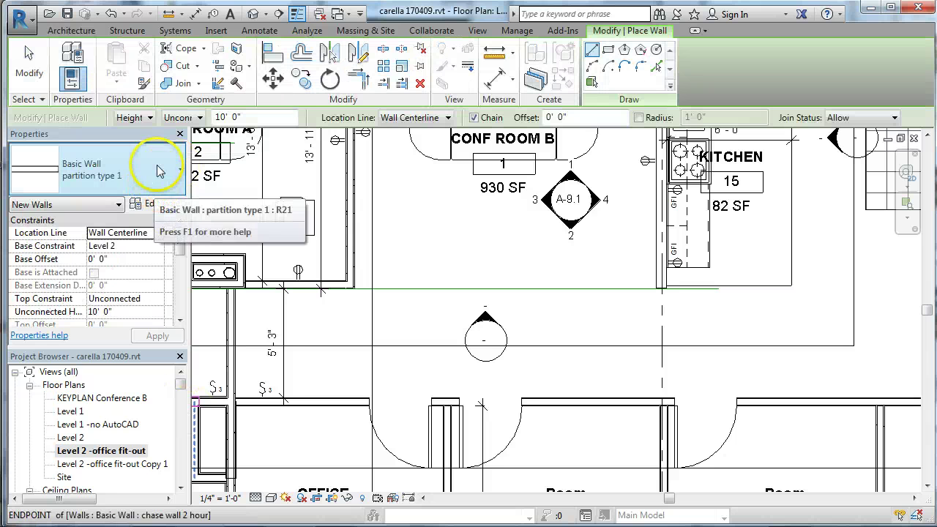
click(159, 170)
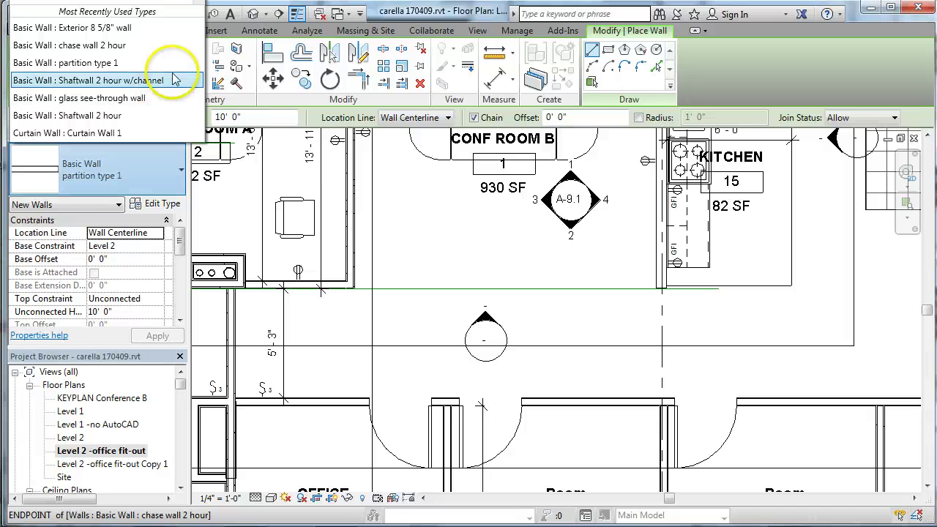
click(174, 79)
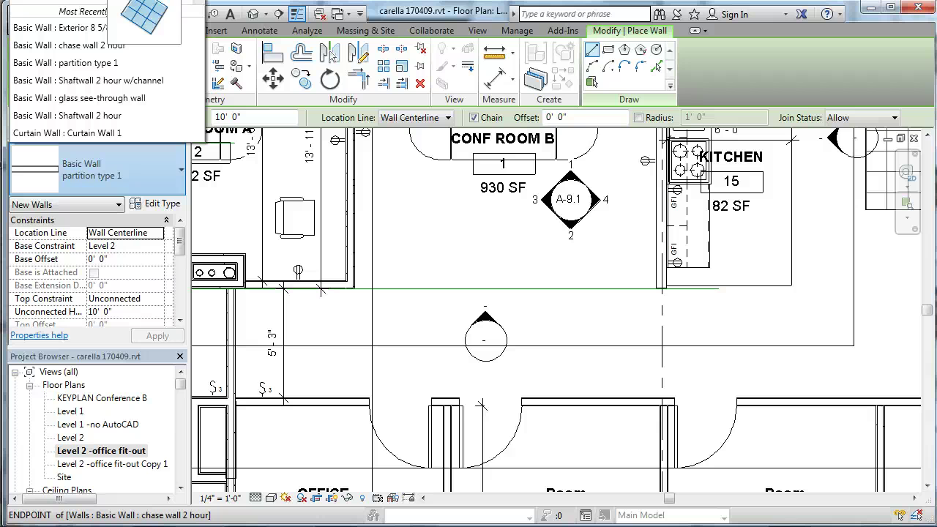
click(67, 132)
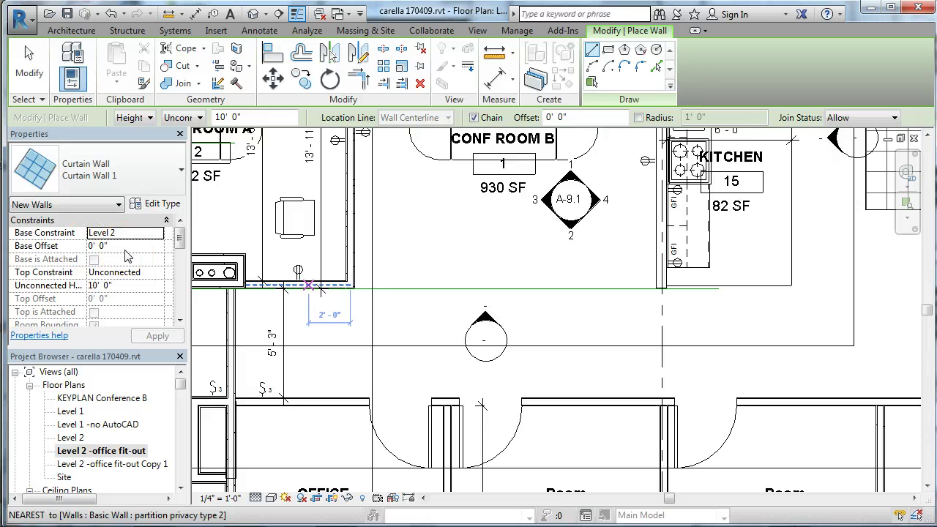
Step: Draw a Curtain Wall 1 from the partition end to the kitchen-side wall, restoring Conf Room B's 199 SF
click(157, 284)
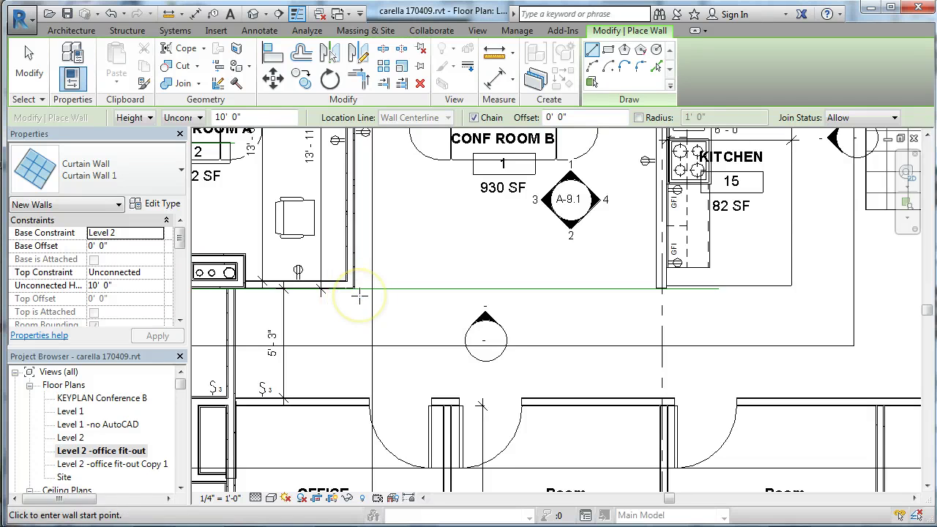
scroll(359, 295, up, 2)
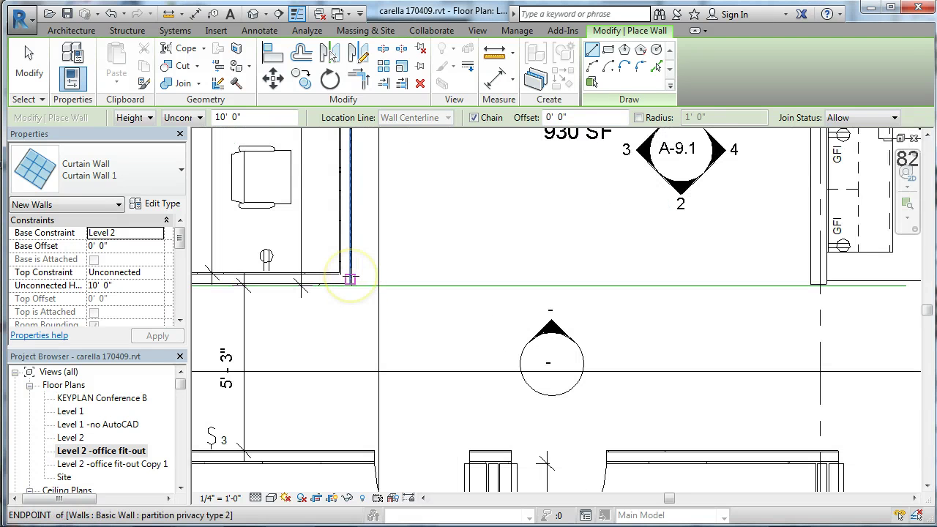
click(351, 278)
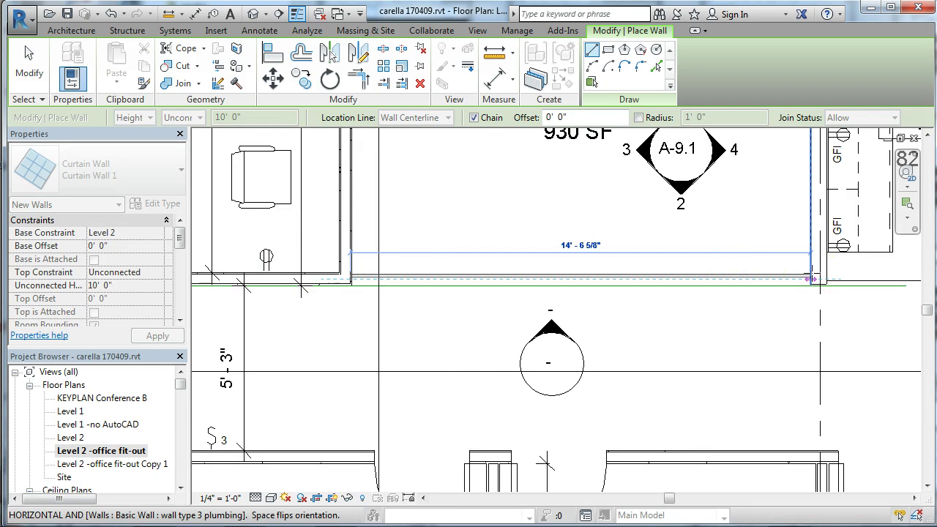
click(811, 279)
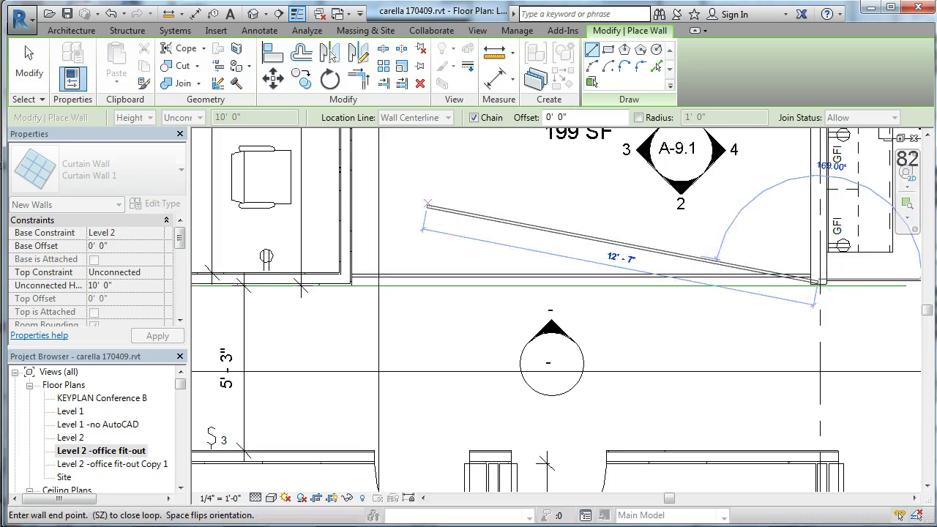
click(27, 58)
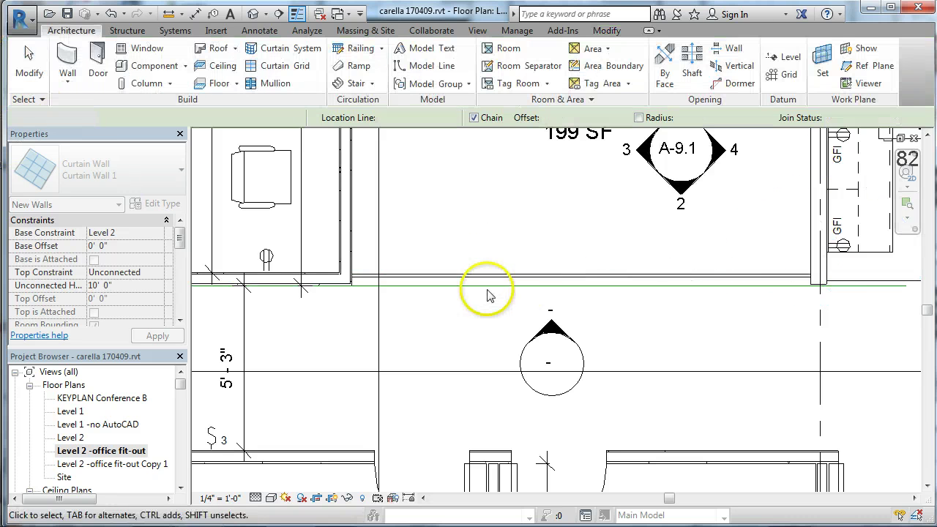
Step: Open Elevation 1 - a and confirm the new wall is one undivided 10' 0" panel
click(514, 278)
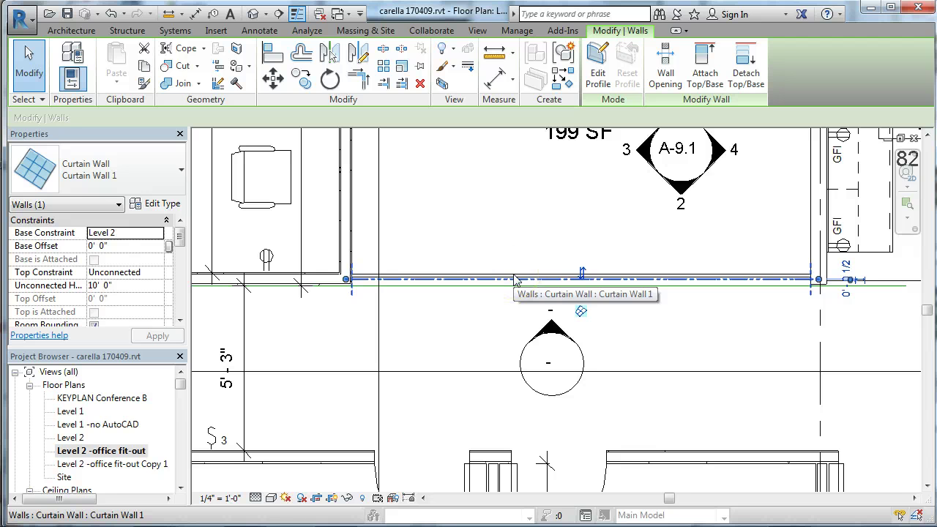
double_click(549, 334)
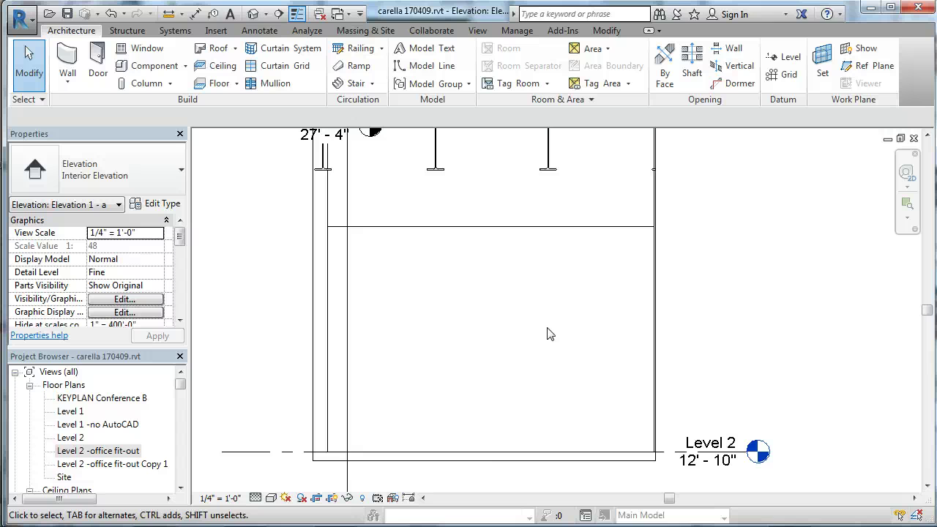
click(549, 234)
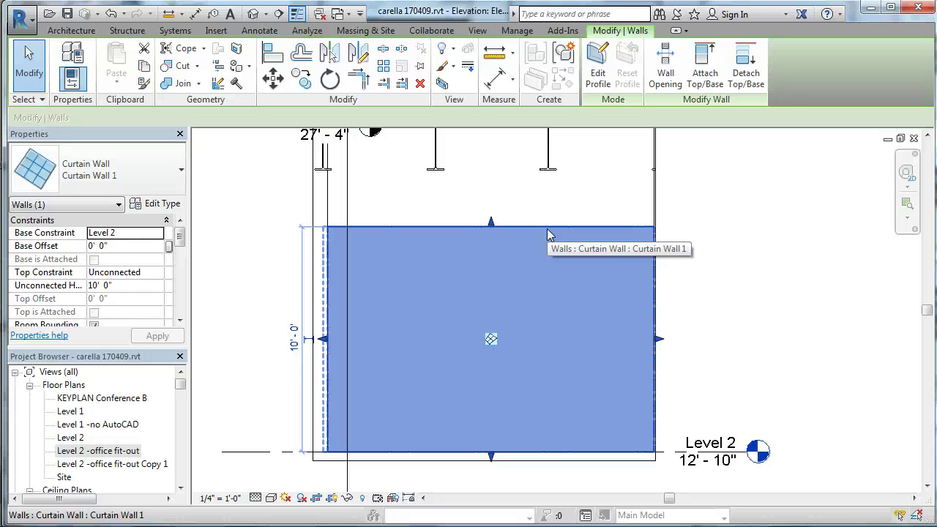
click(512, 214)
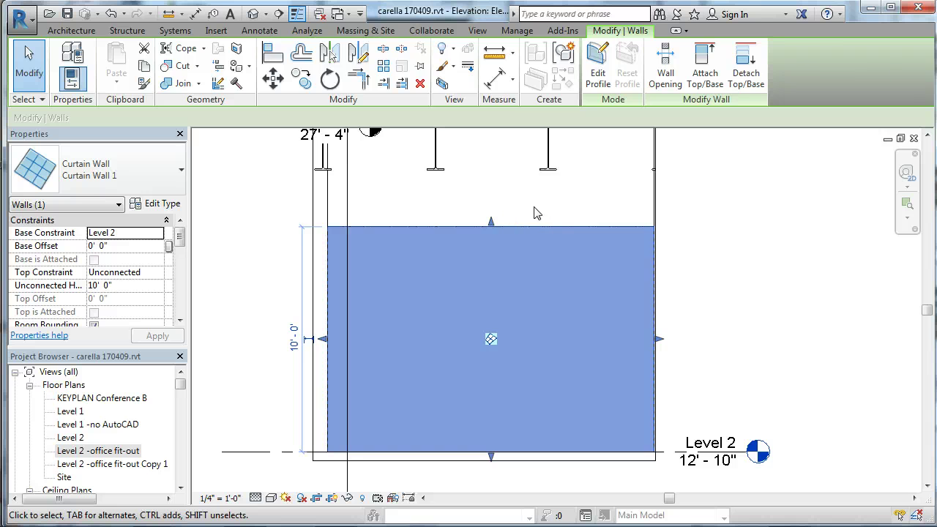
click(535, 213)
middle_drag(355, 272, 371, 189)
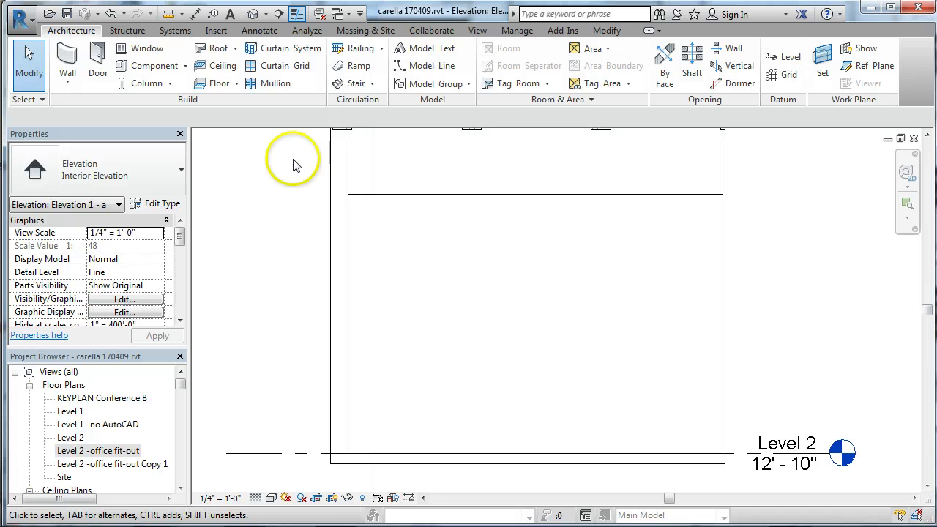
Step: Place vertical curtain grid lines about 3'-9" apart and a horizontal one 7'-7" above the floor
click(280, 67)
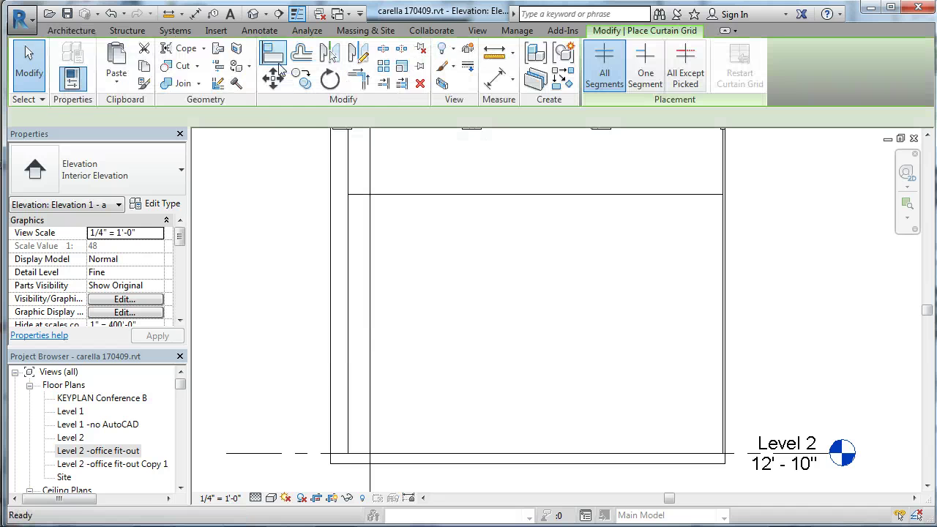
click(429, 198)
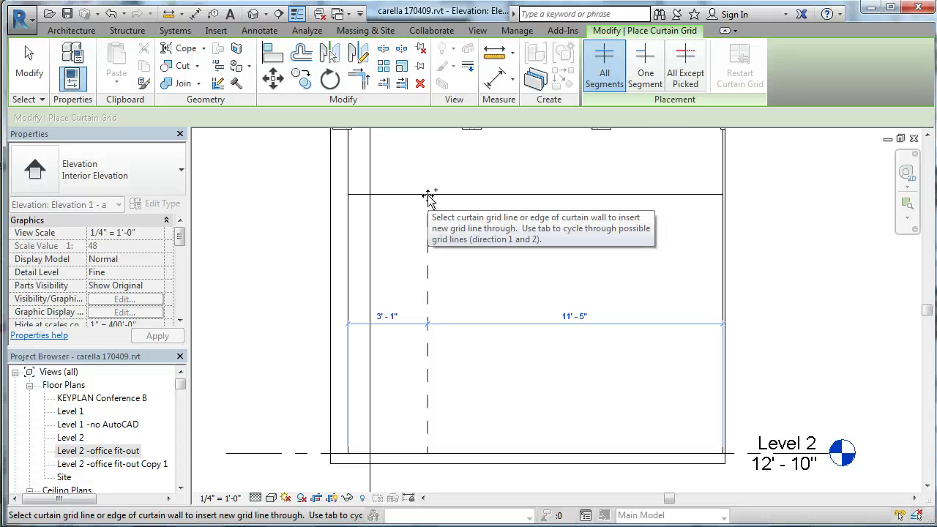
click(429, 198)
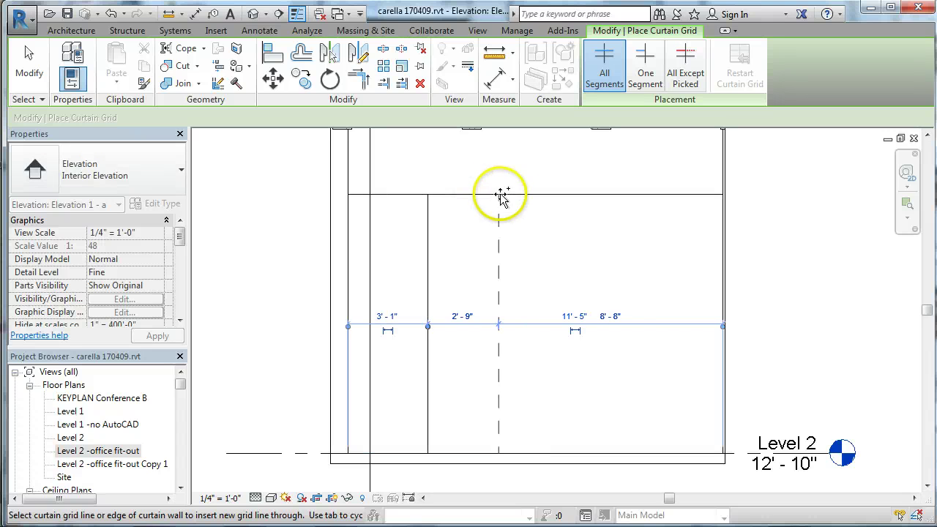
click(529, 193)
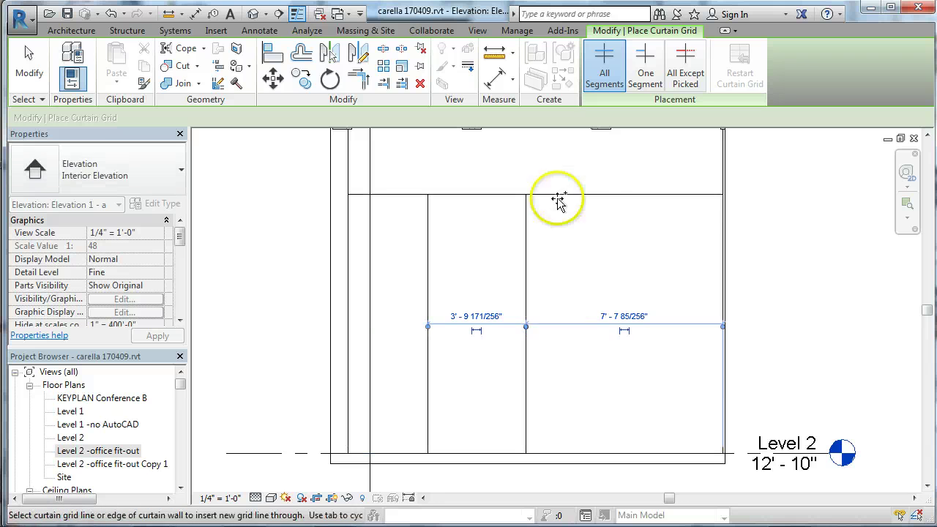
click(622, 196)
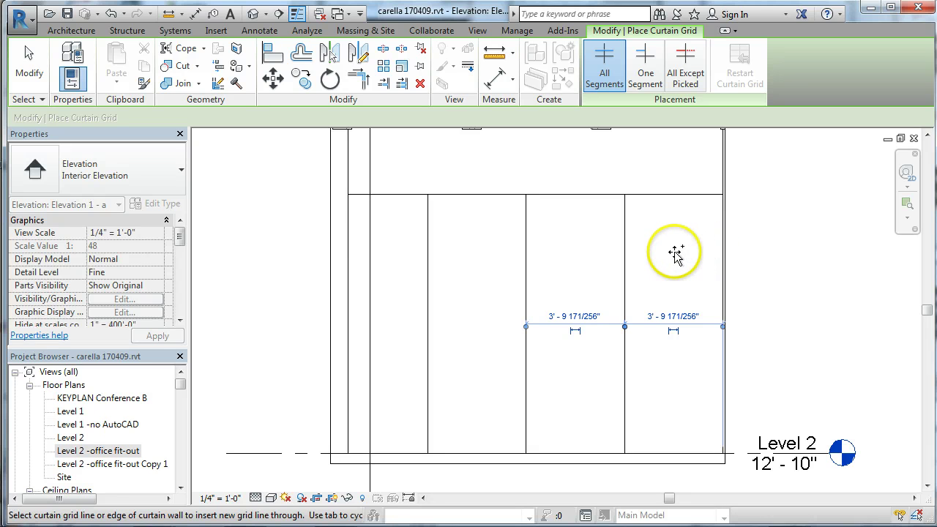
click(721, 258)
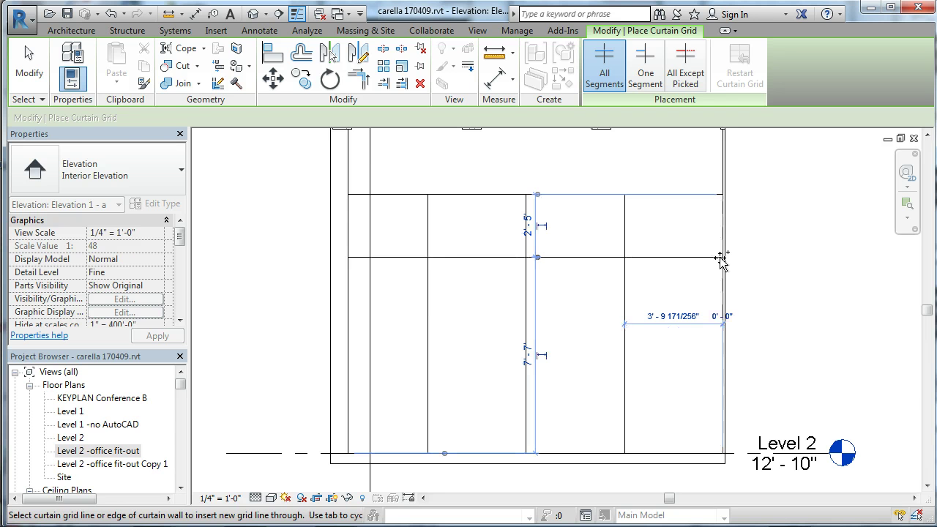
click(29, 58)
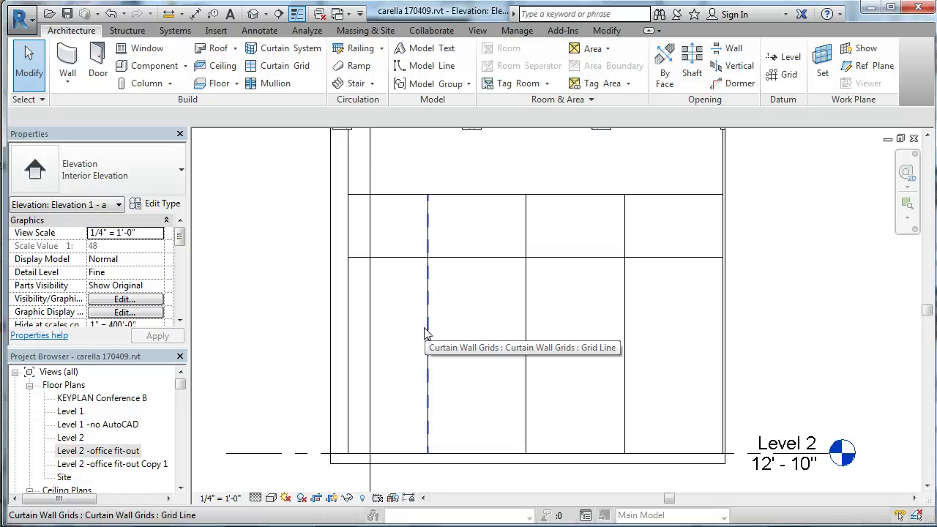
Step: Add aligned dimensions for the 3'-1" left bay and the 7'-7" transom height
click(253, 31)
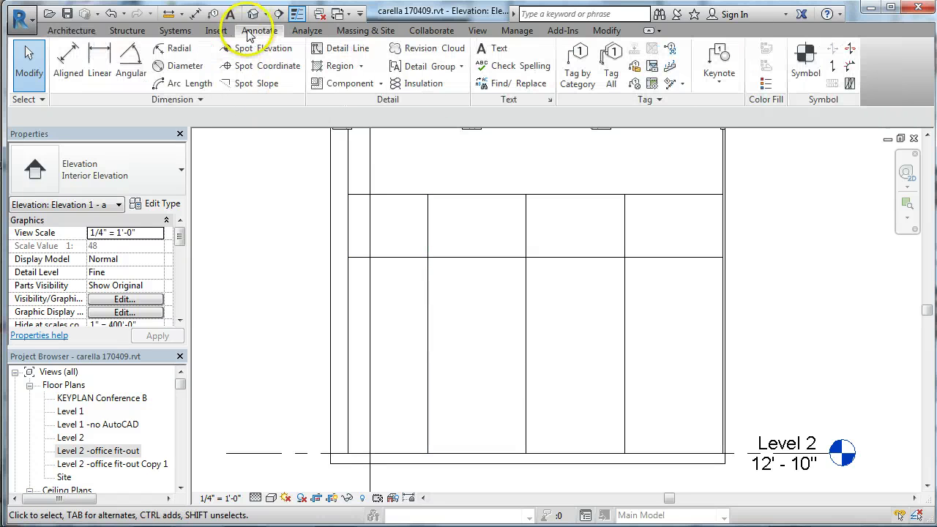
click(66, 60)
click(351, 330)
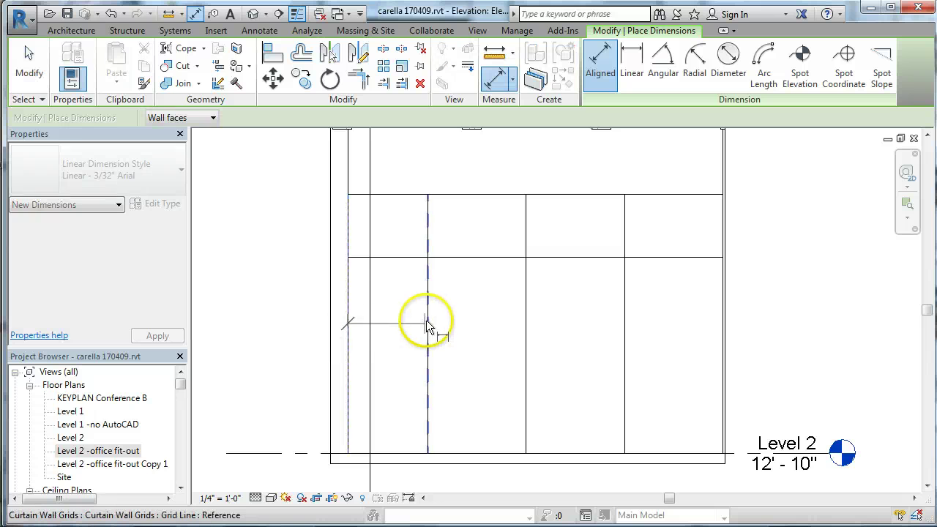
click(428, 326)
click(415, 357)
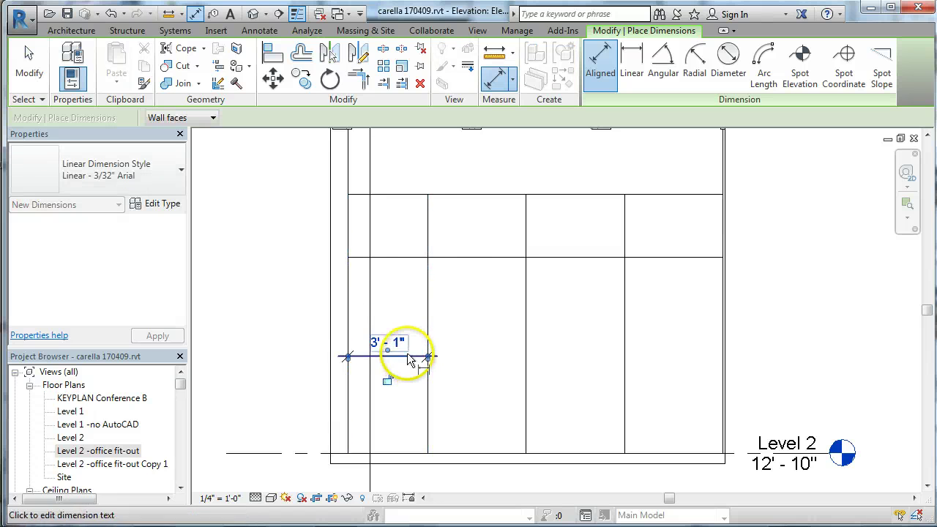
click(495, 258)
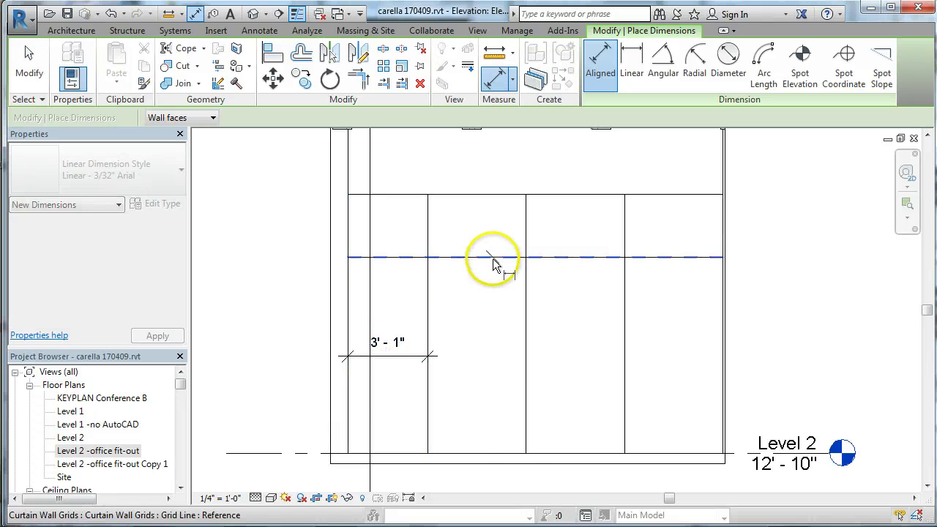
click(518, 453)
click(593, 342)
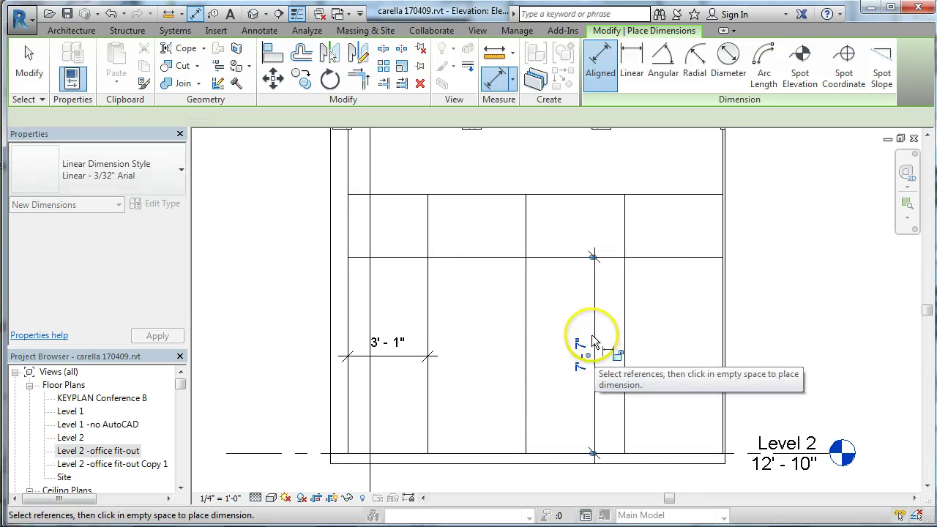
click(29, 70)
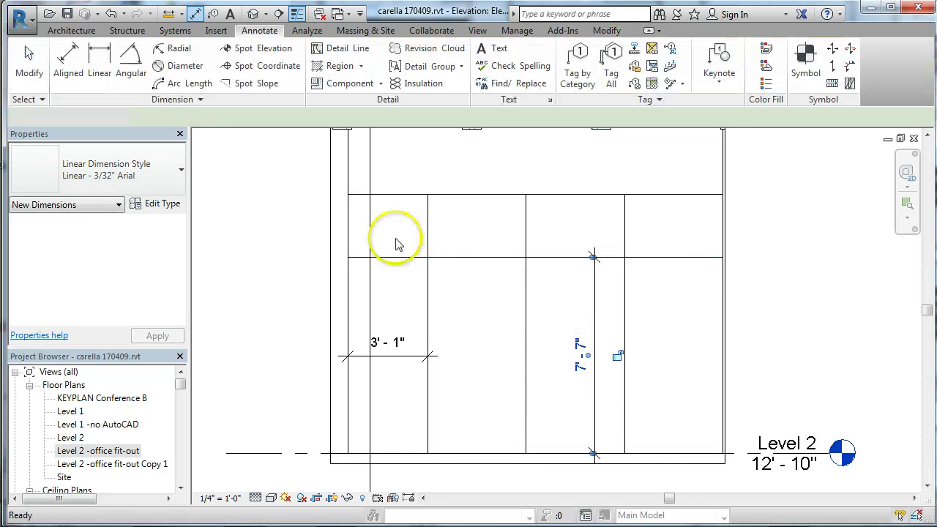
Step: Set the transom grid line to exactly 7'-0" above the base and check the vertical grid spacing
click(551, 259)
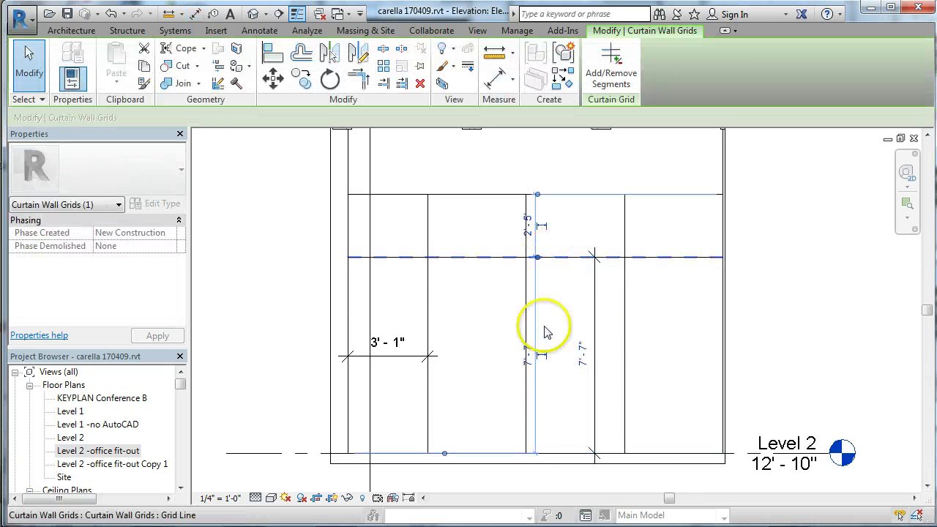
click(583, 355)
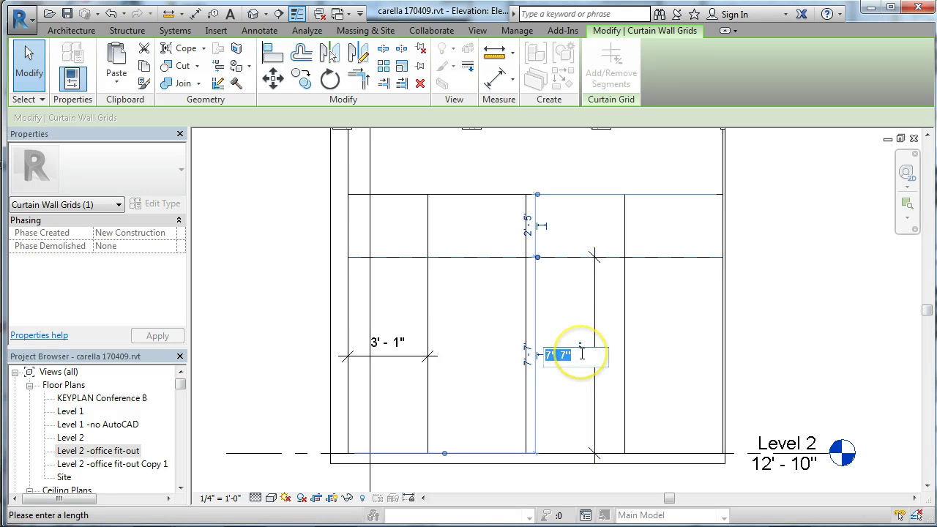
key(Return)
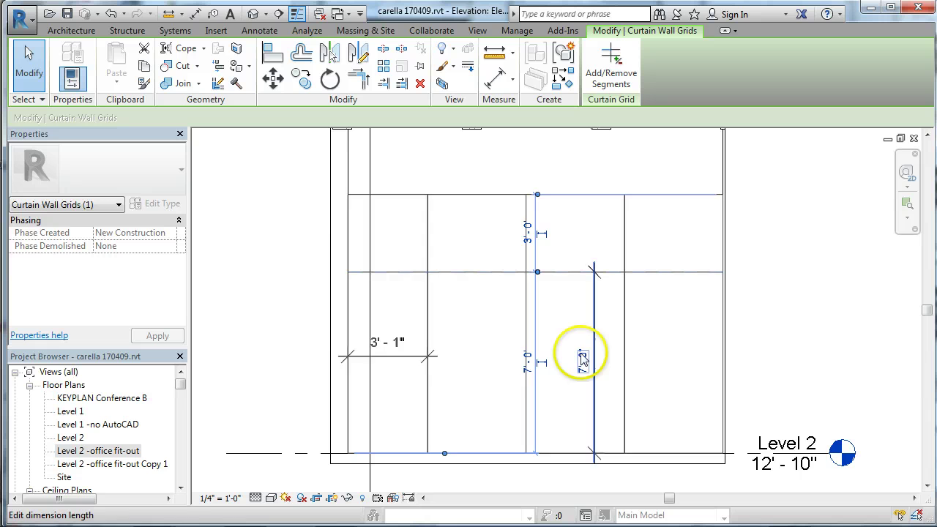
key(Escape)
click(428, 233)
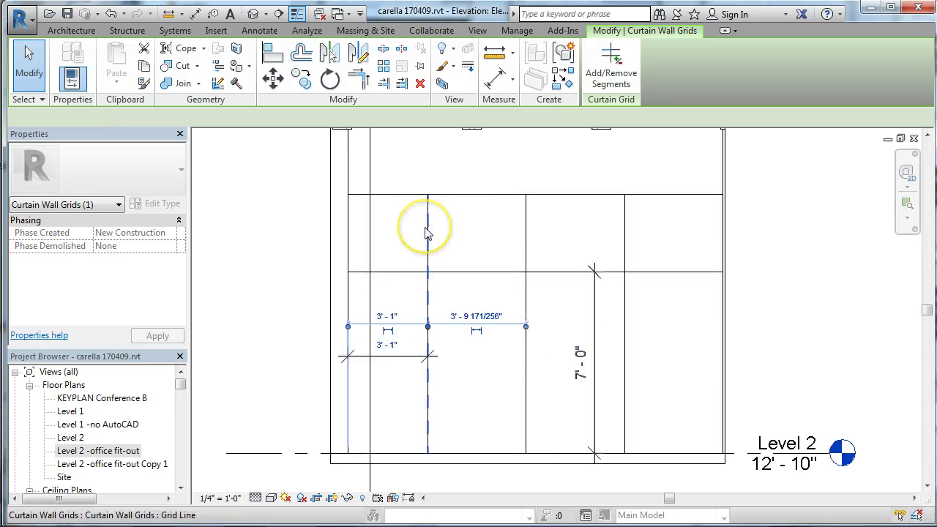
click(532, 390)
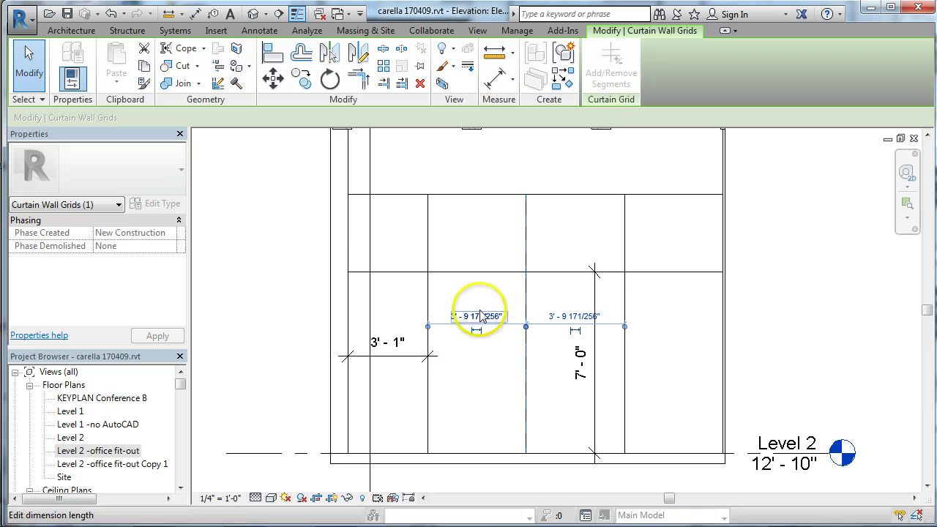
click(579, 365)
key(Escape)
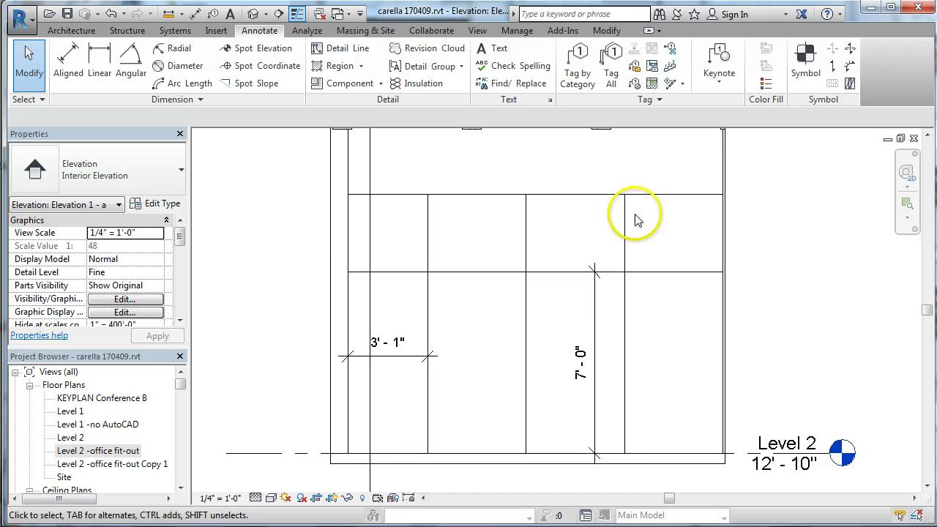
Step: Add Rectangular Mullion 2.5" x 5" mullions to every vertical, horizontal and edge grid line
click(429, 231)
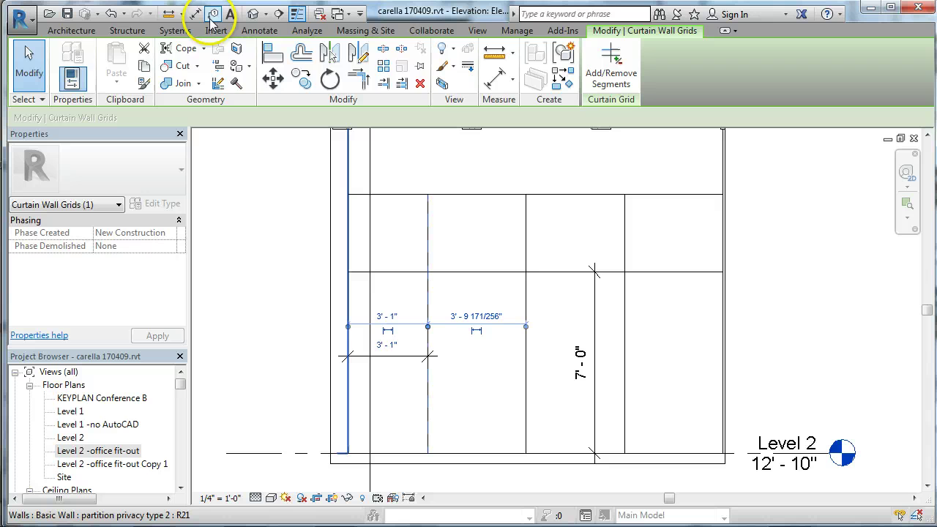
click(77, 31)
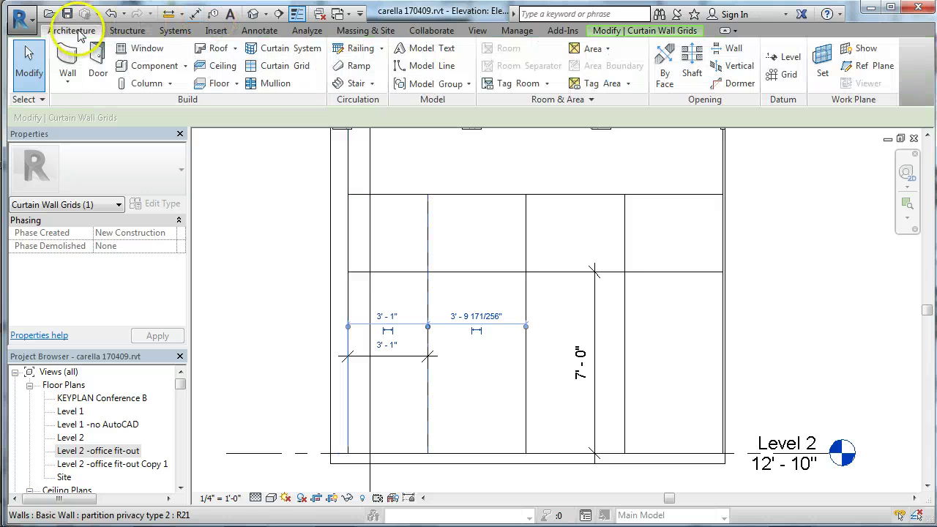
click(275, 83)
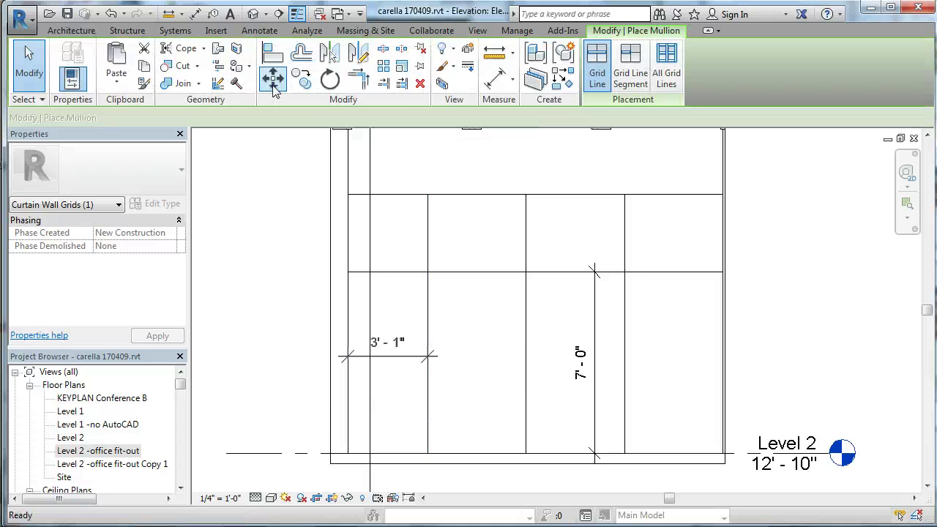
click(527, 225)
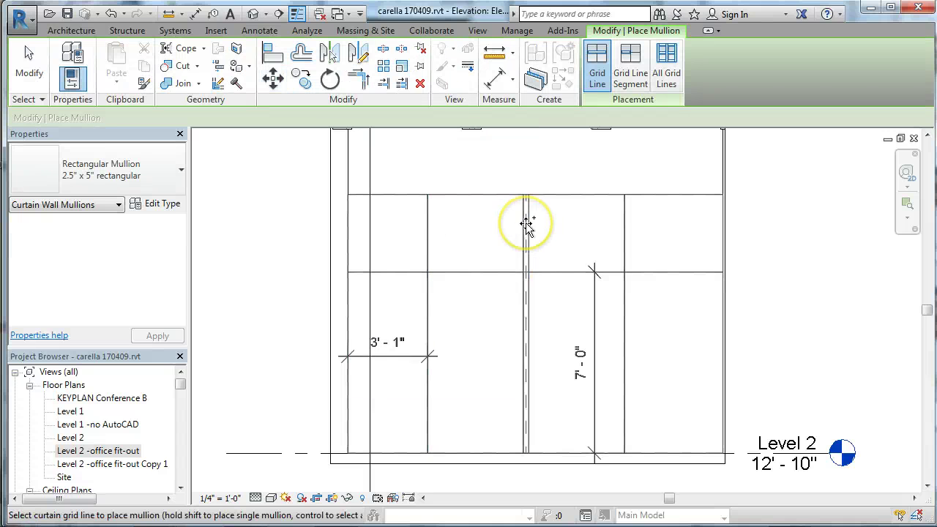
click(495, 274)
click(427, 238)
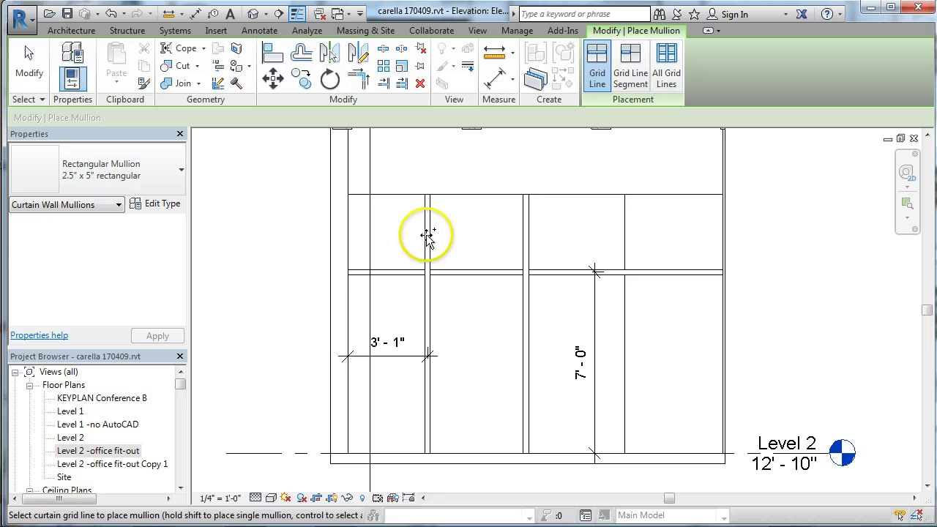
click(624, 236)
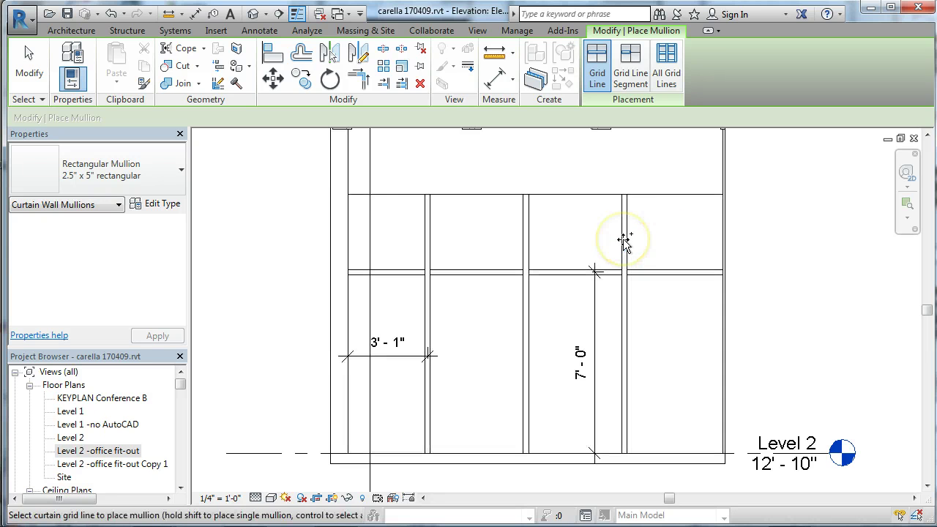
click(597, 196)
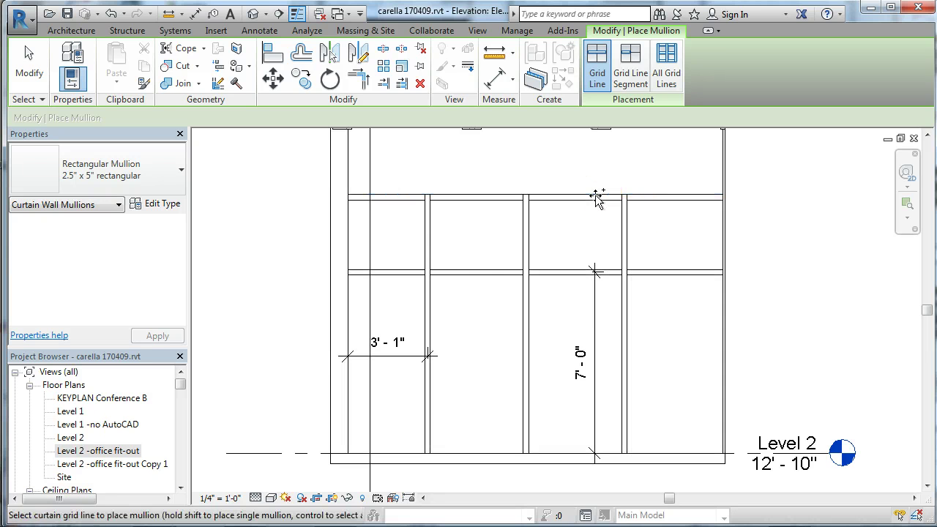
click(351, 262)
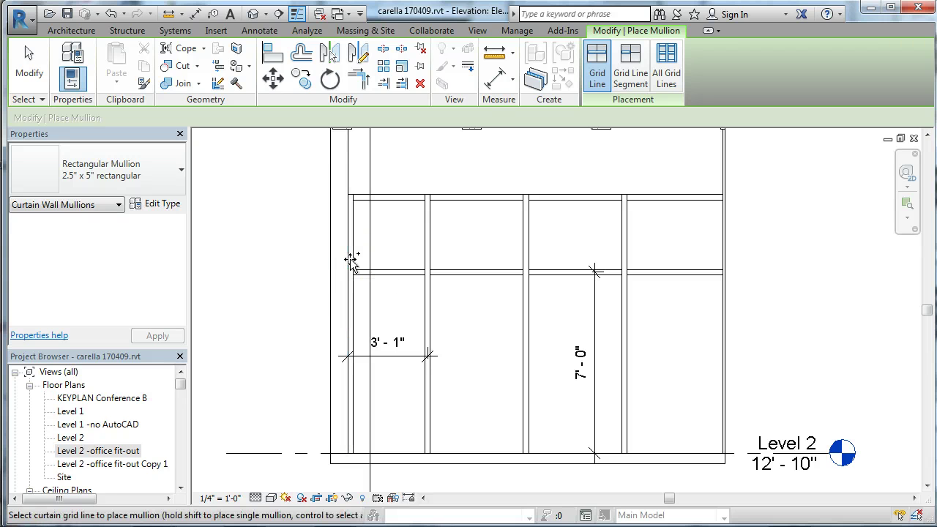
click(722, 252)
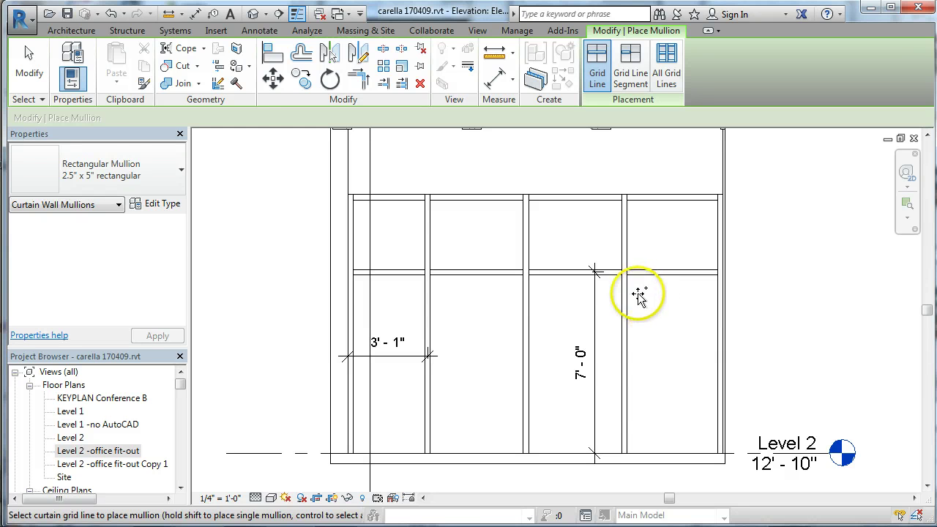
click(29, 62)
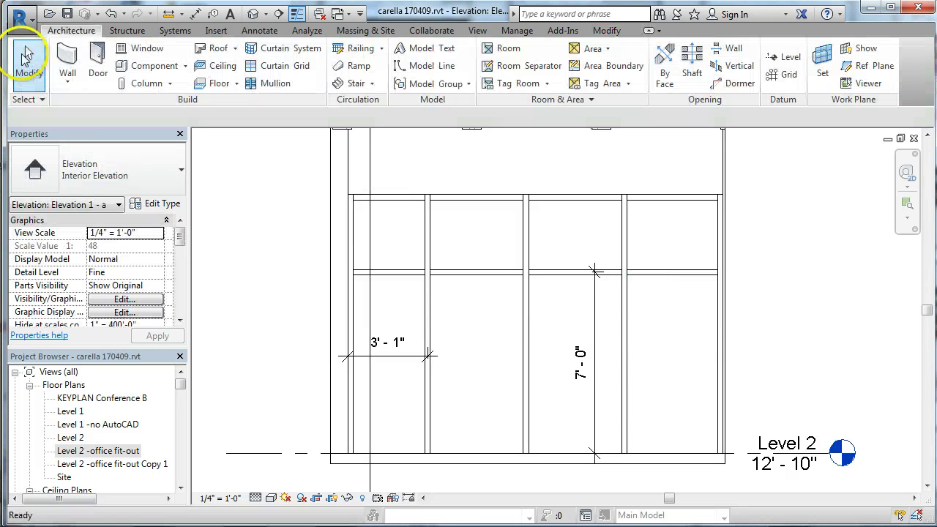
scroll(483, 300, up, 1)
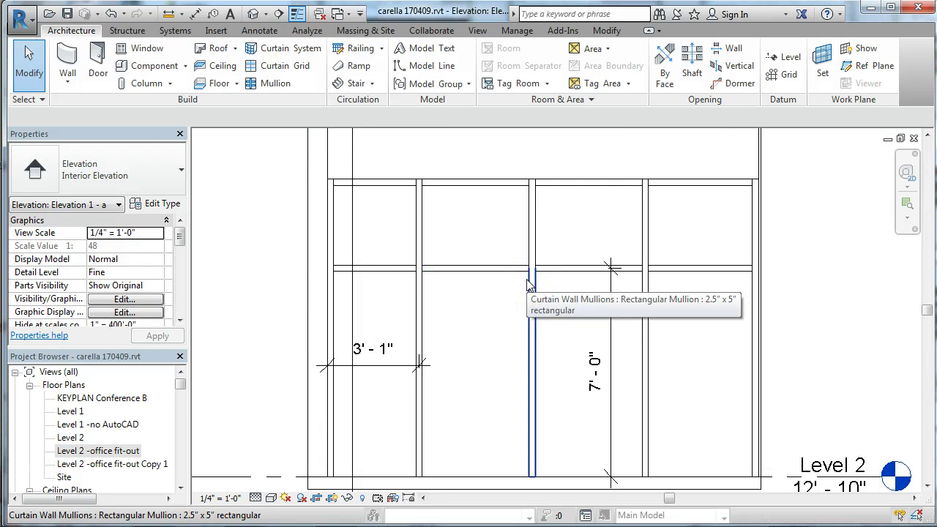
key(Tab)
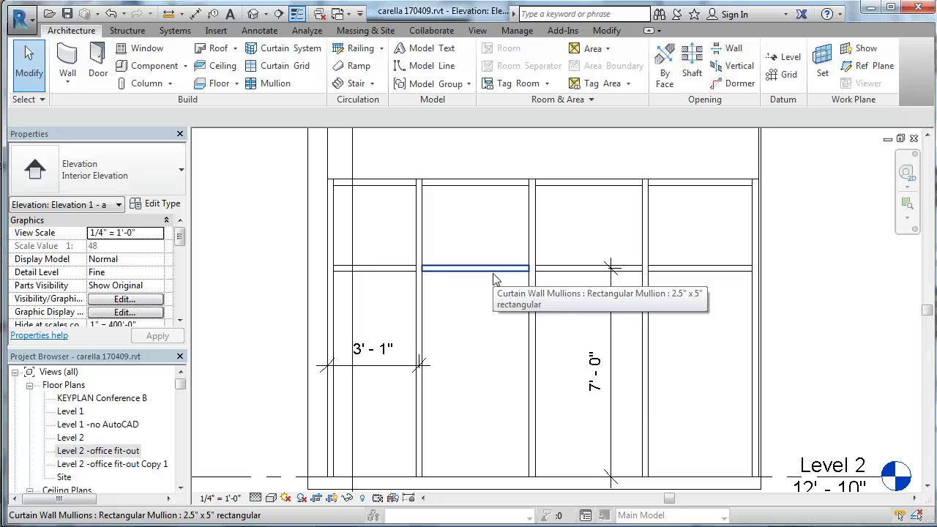
key(Tab)
key(Tab)
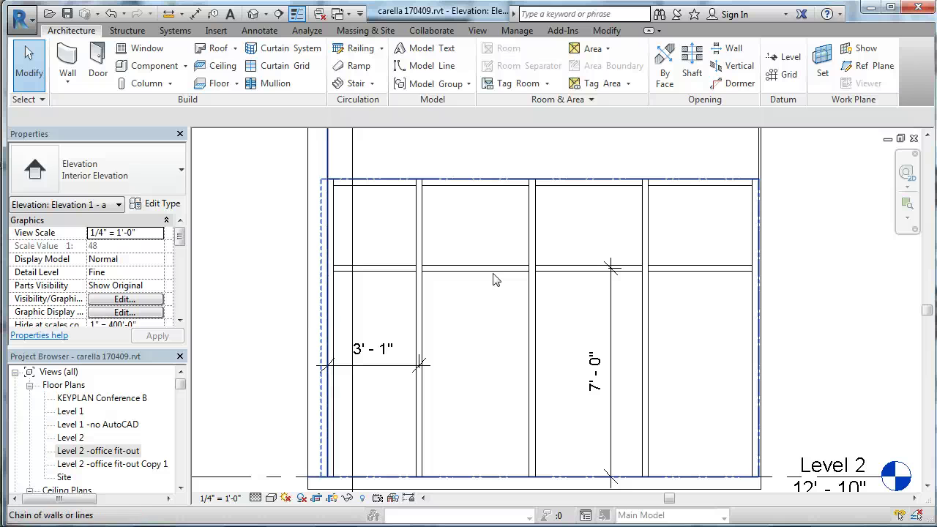
key(Tab)
key(Tab)
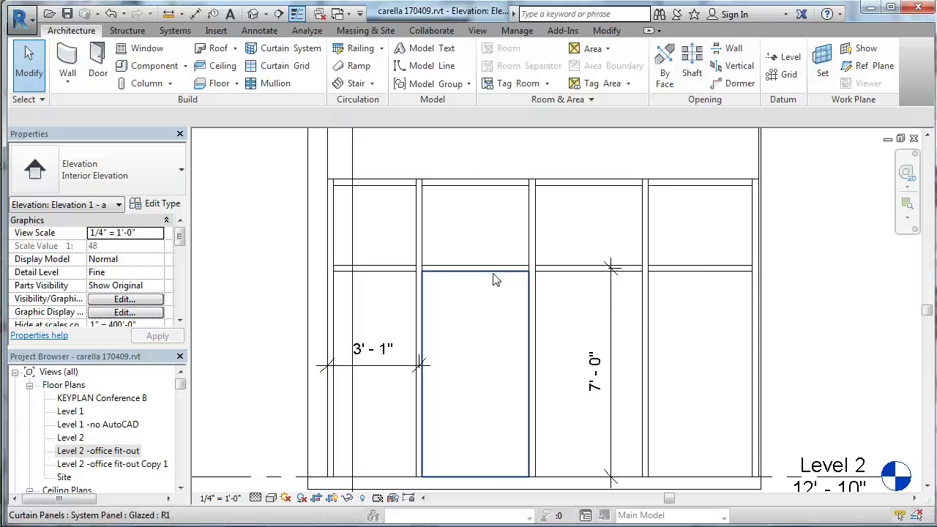
Step: Select the second bay's lower glazed panel and open its Type Selector list
click(493, 276)
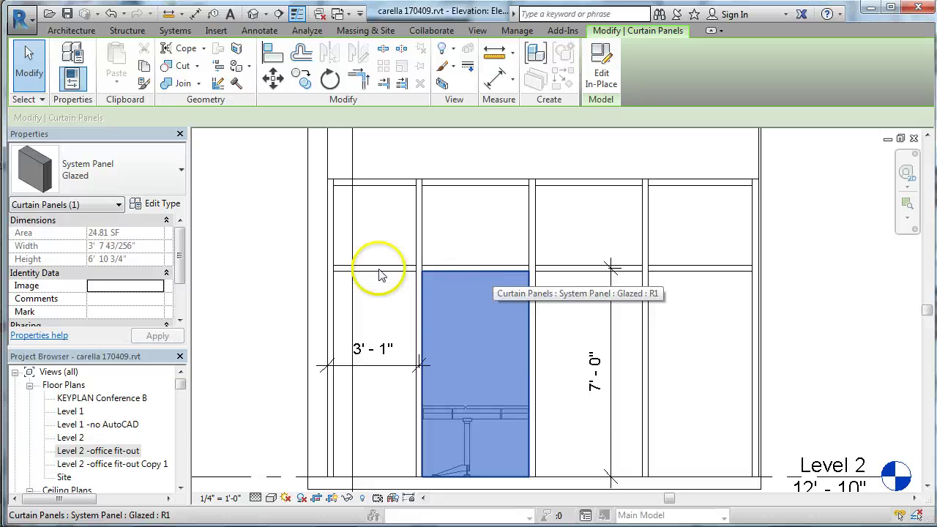
click(181, 174)
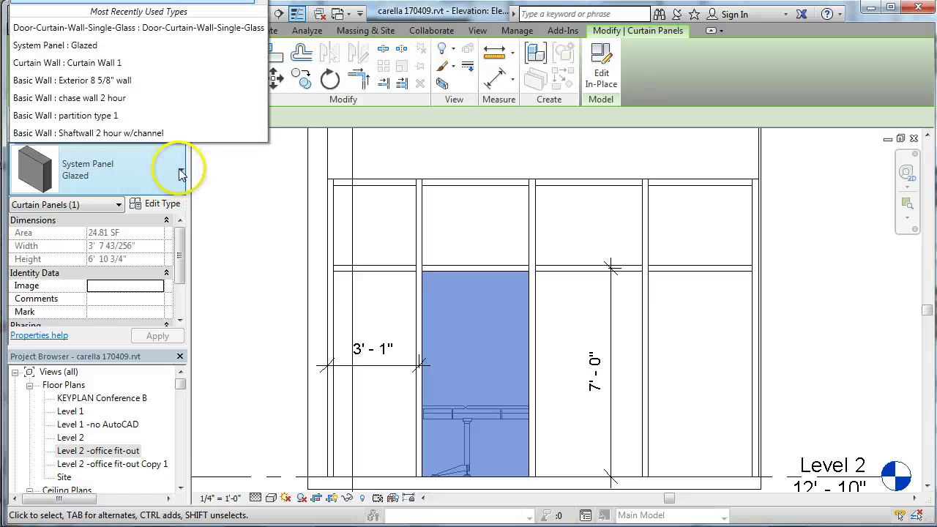